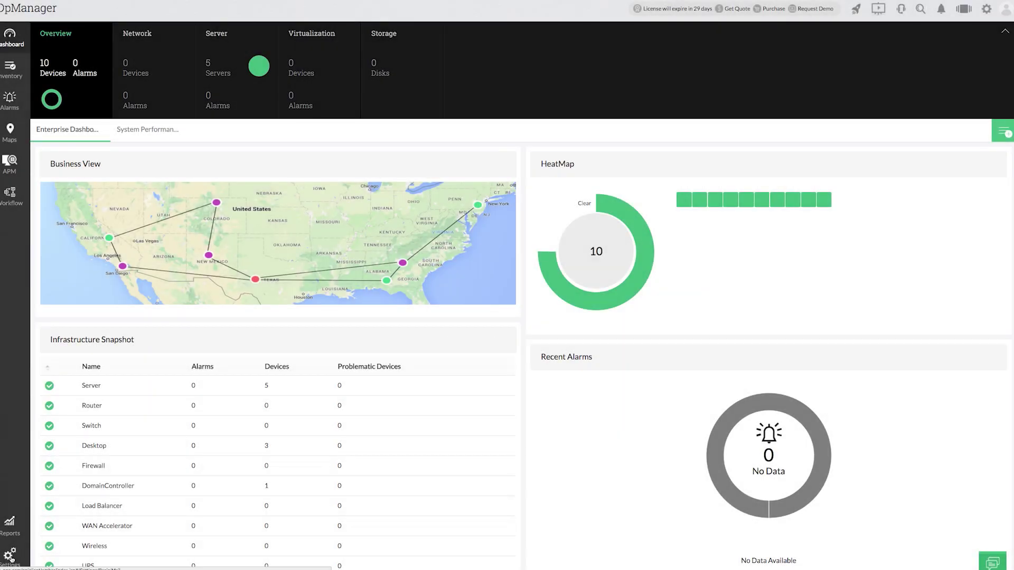
# Open the admin Security Settings and switch Secure Mode on.
pyautogui.click(11, 556)
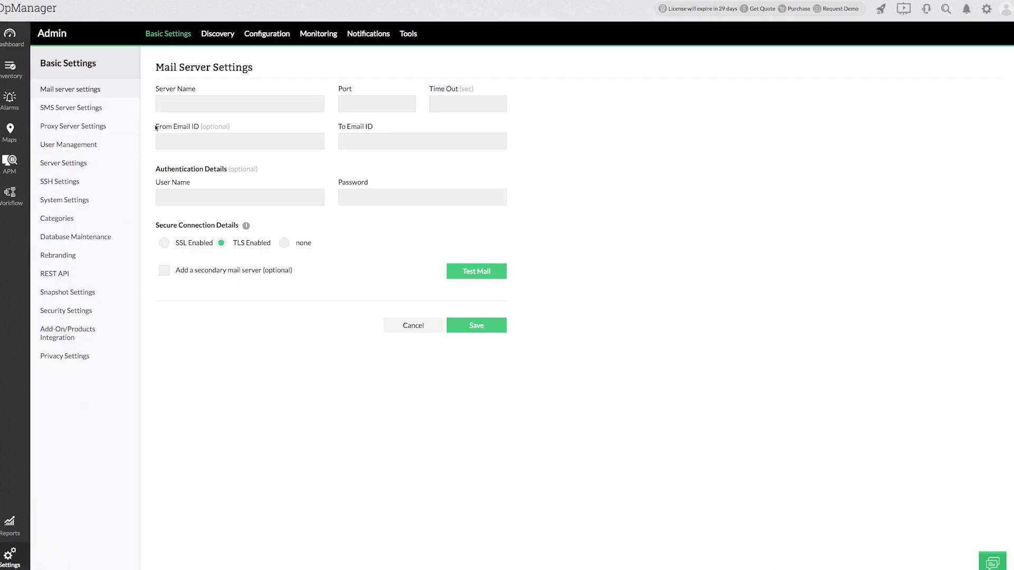
pyautogui.click(90, 313)
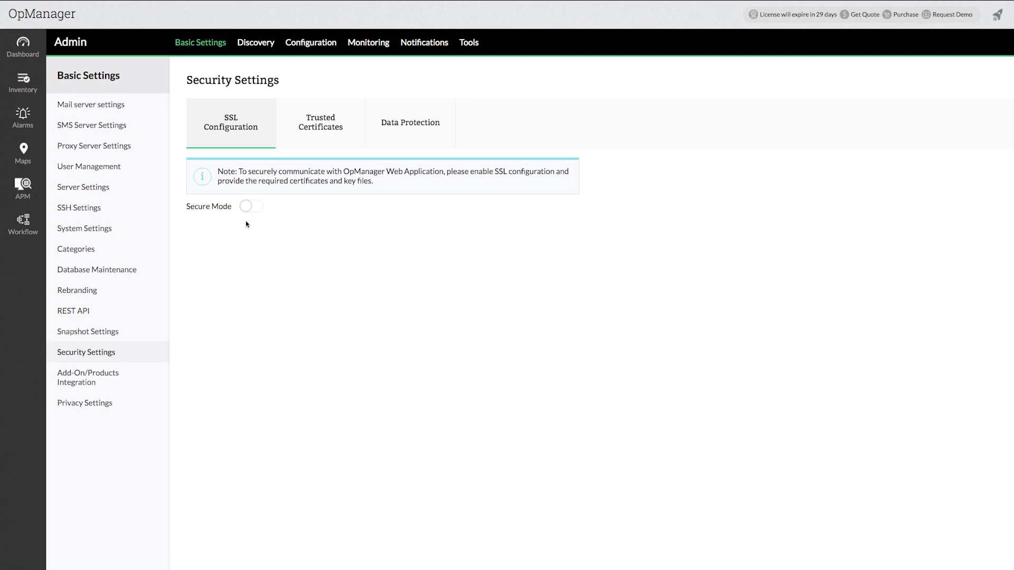
pyautogui.click(248, 207)
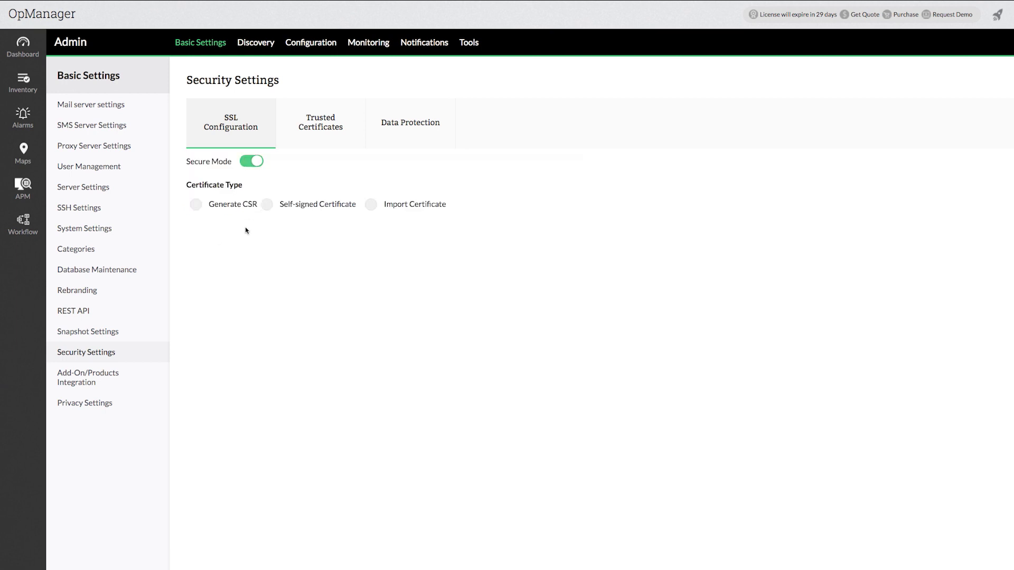
# Look through the Generate CSR, Self-signed and Import Certificate types, ending on Import Certificate.
pyautogui.click(236, 207)
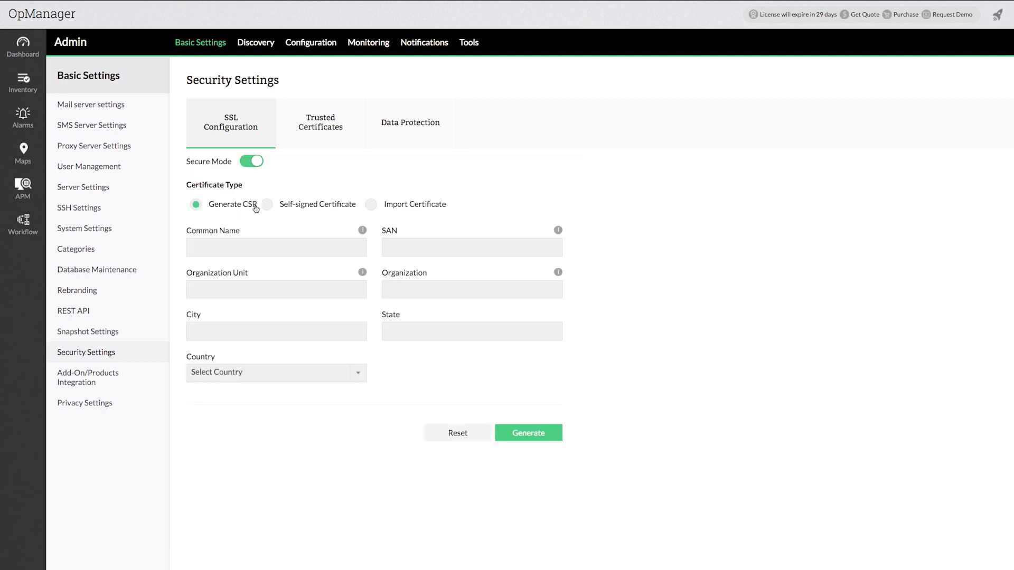
pyautogui.click(267, 206)
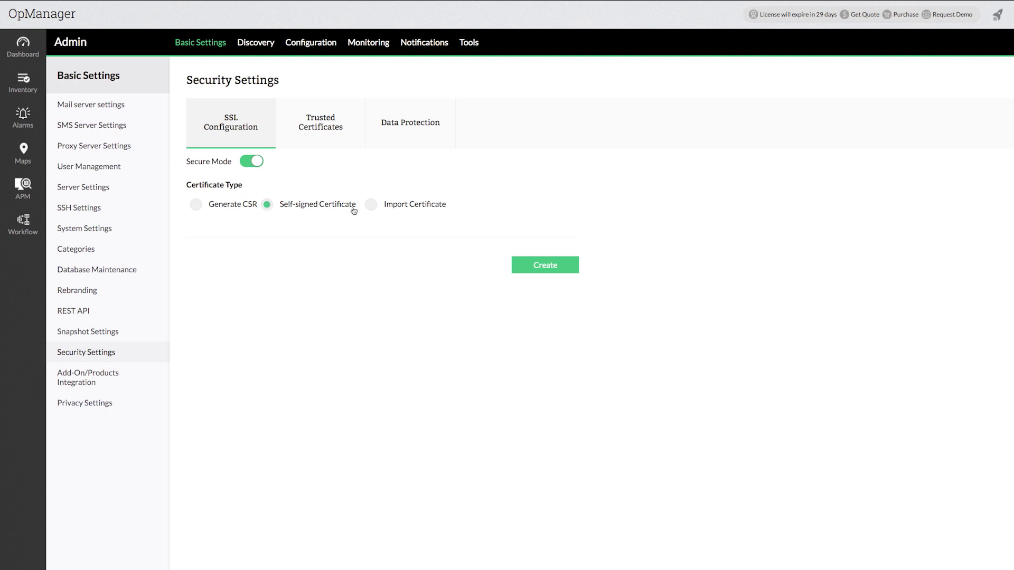
pyautogui.click(370, 207)
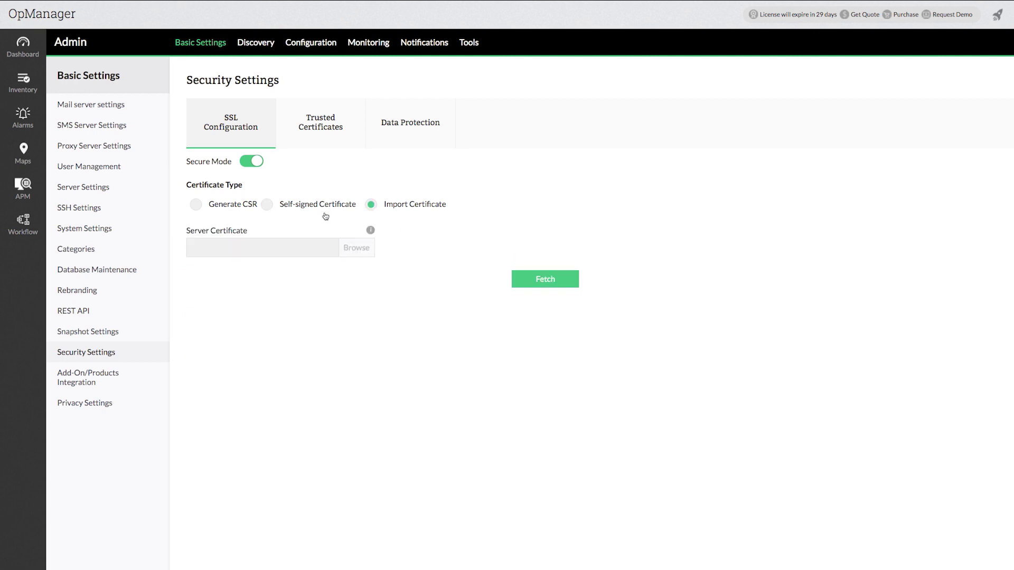
# Switch the certificate type to Generate CSR to show the empty request form.
pyautogui.click(201, 212)
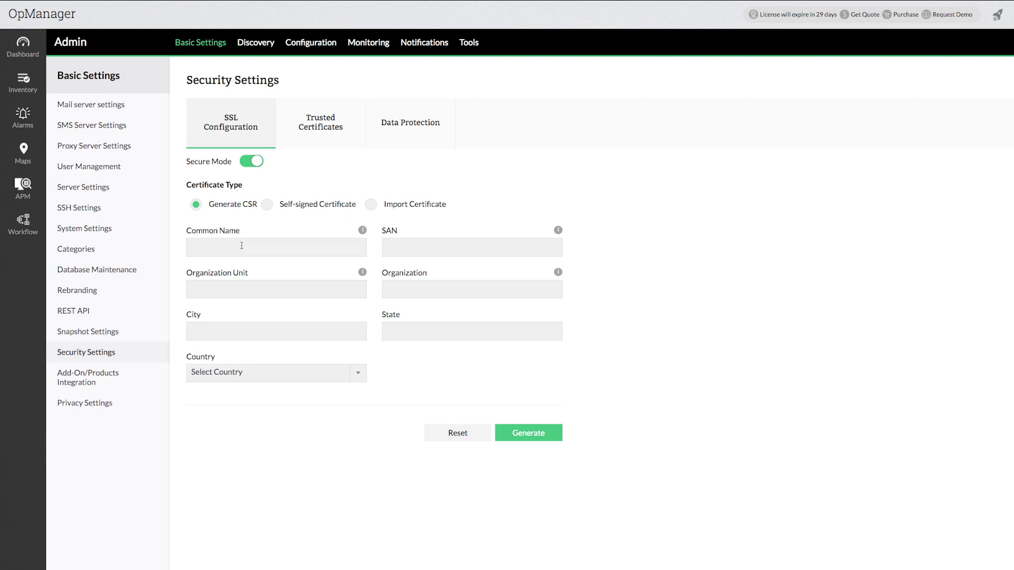
# Enter the common name *.zoho-noc.com with SANs zoho.com and manageengine.com.
pyautogui.click(241, 247)
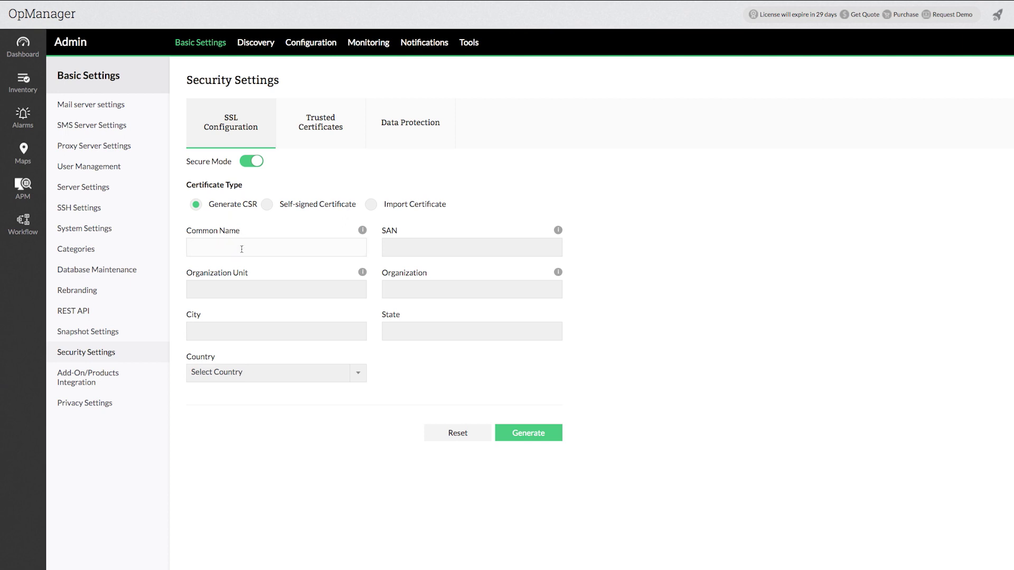
pyautogui.write('*.zoh')
pyautogui.write('o-noc.co')
pyautogui.write('m')
pyautogui.press('Tab')
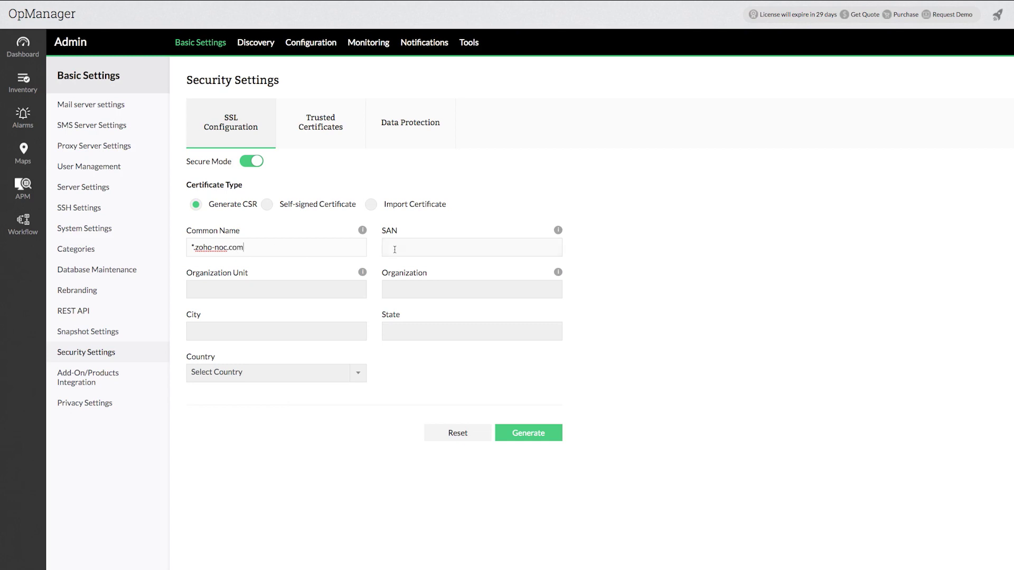
pyautogui.write('zoho.com,m')
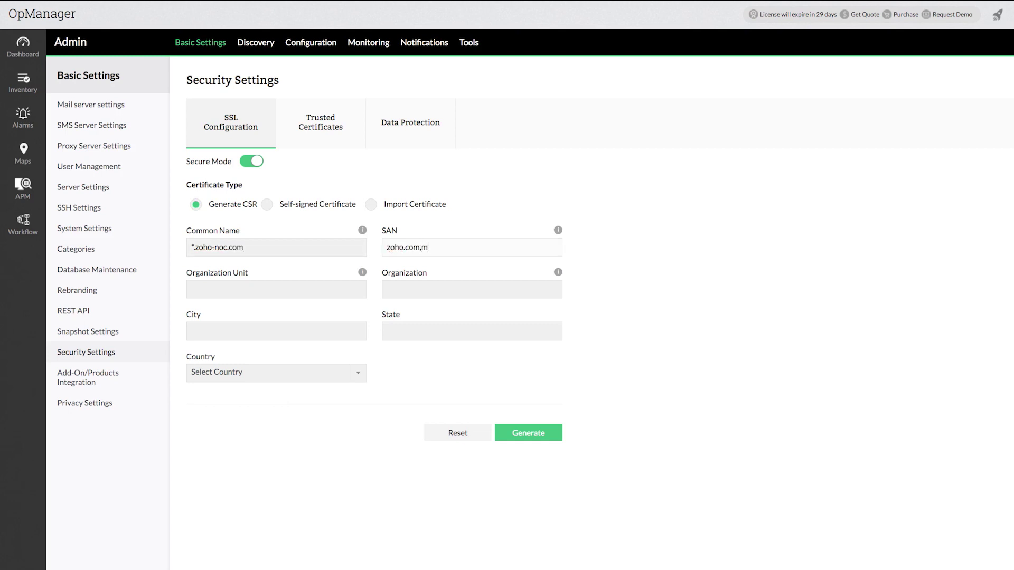
pyautogui.write('anageengine.')
pyautogui.write('com')
# Fill in organization unit NOC, organization Zoho, Pleasanton, state CA and country United States.
pyautogui.click(310, 288)
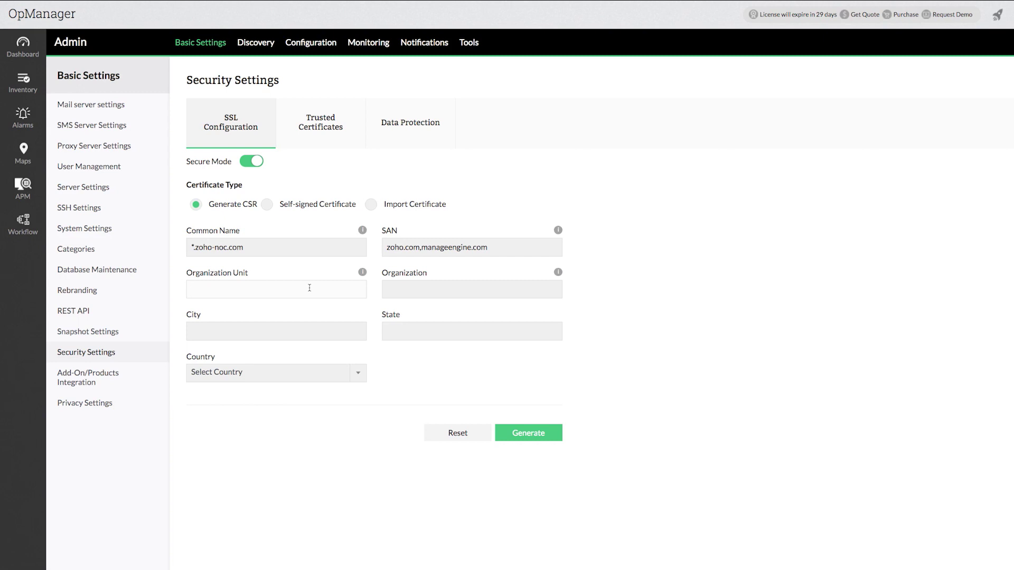
pyautogui.write('NOC')
pyautogui.click(409, 290)
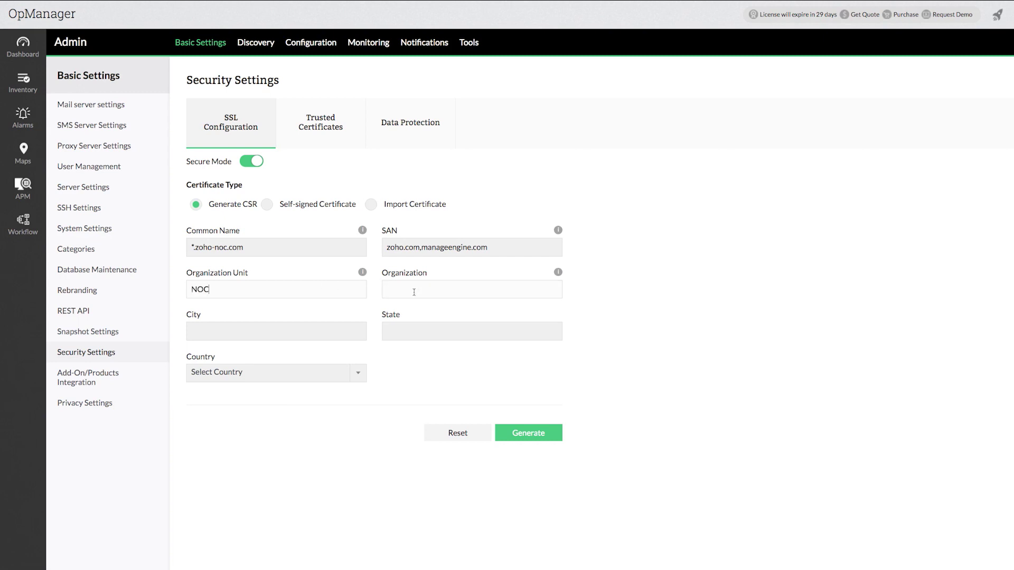
pyautogui.write('Zo')
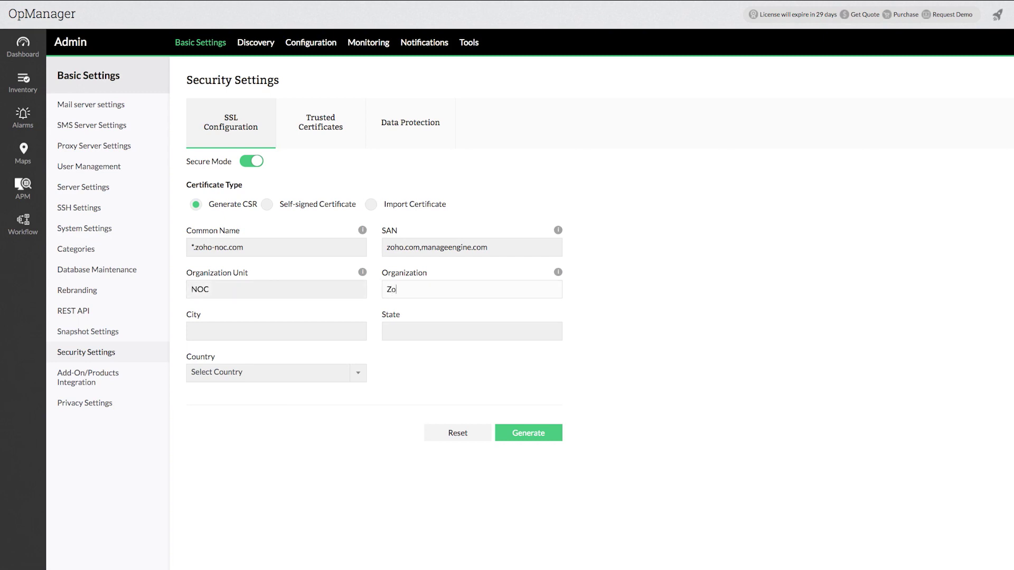
pyautogui.write('ho')
pyautogui.write('Plea')
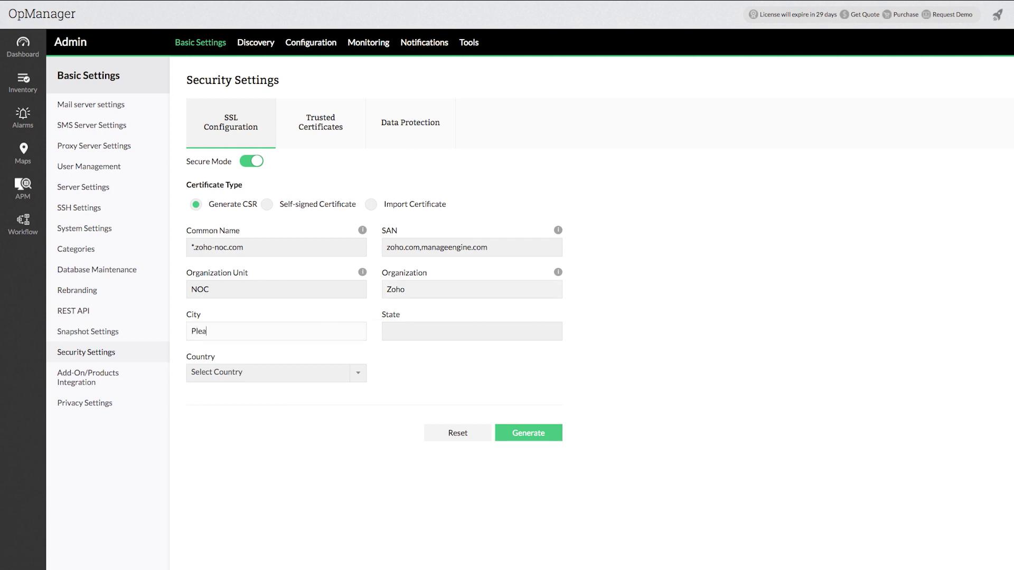
pyautogui.write('santon')
pyautogui.click(445, 336)
pyautogui.write('CA')
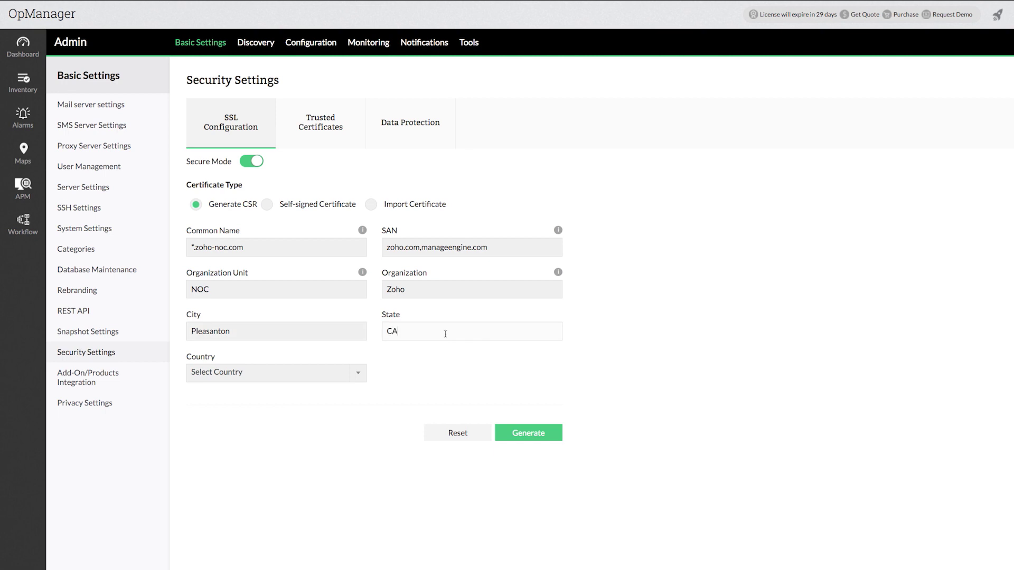
pyautogui.click(358, 373)
pyautogui.write('uni')
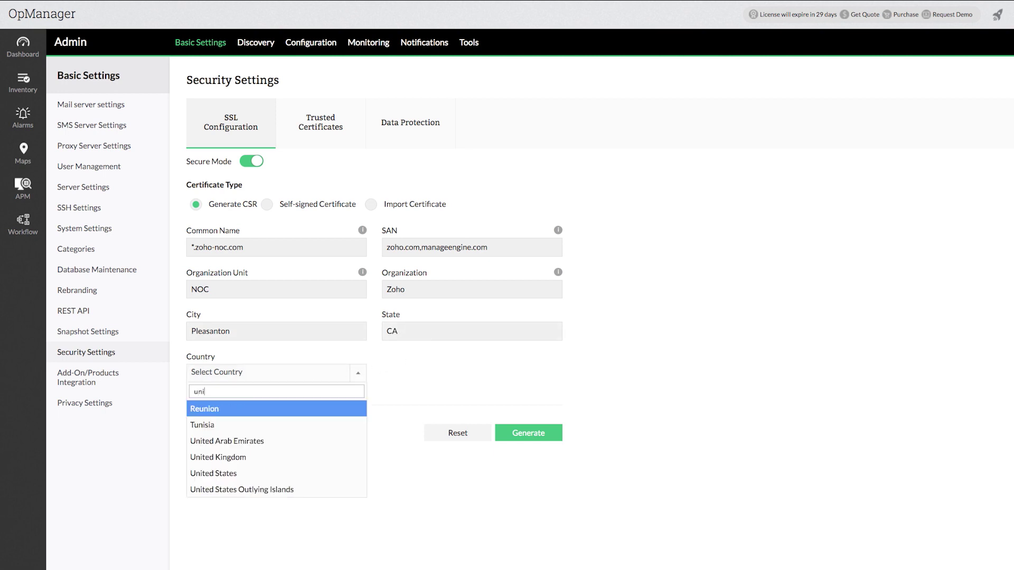
pyautogui.write('ted s')
pyautogui.click(286, 409)
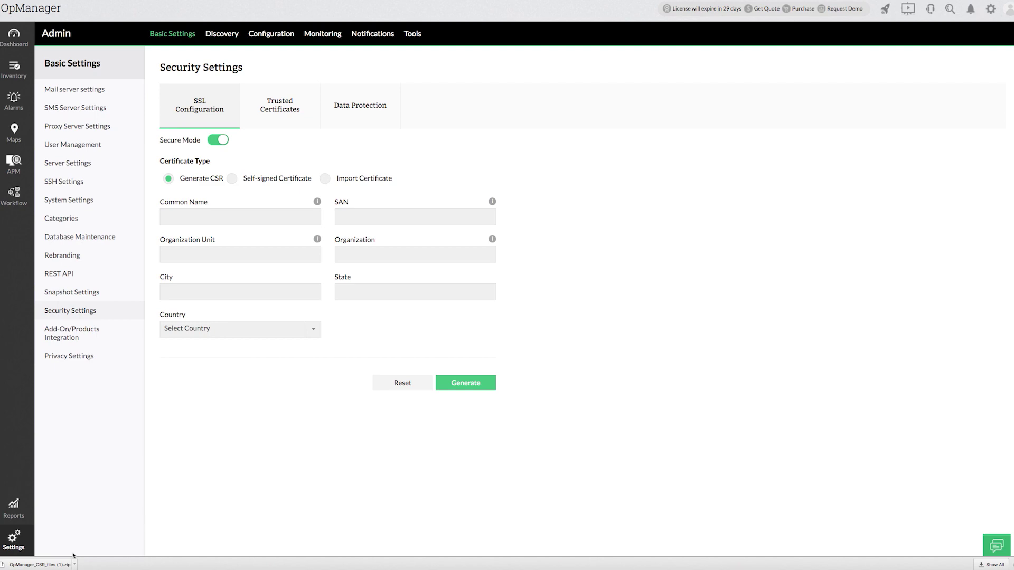
# In Downloads, open OpManager_CSR_files (1) and select OpManager.csr beside OpManager_server.key.
pyautogui.click(57, 564)
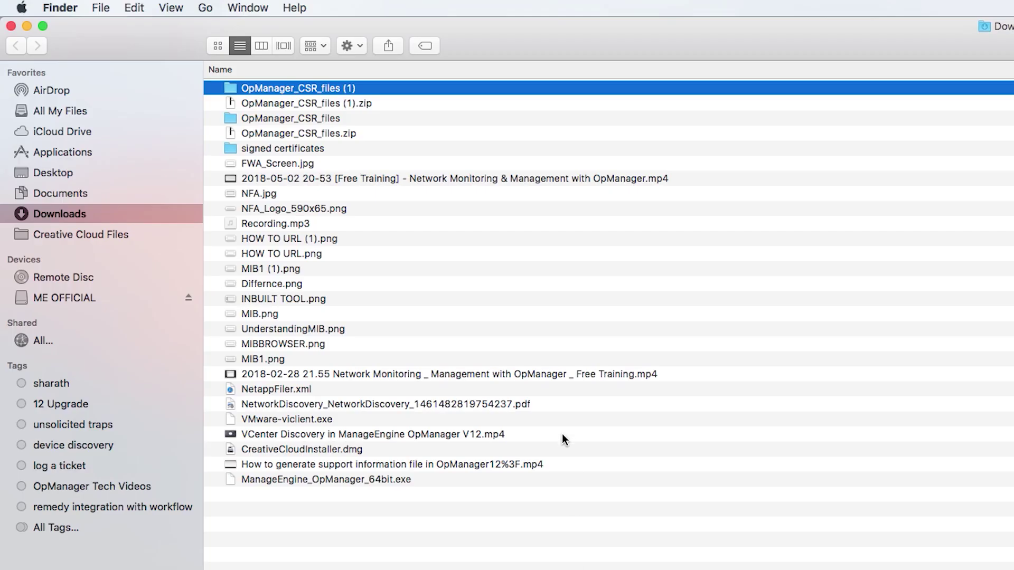
pyautogui.doubleClick(322, 89)
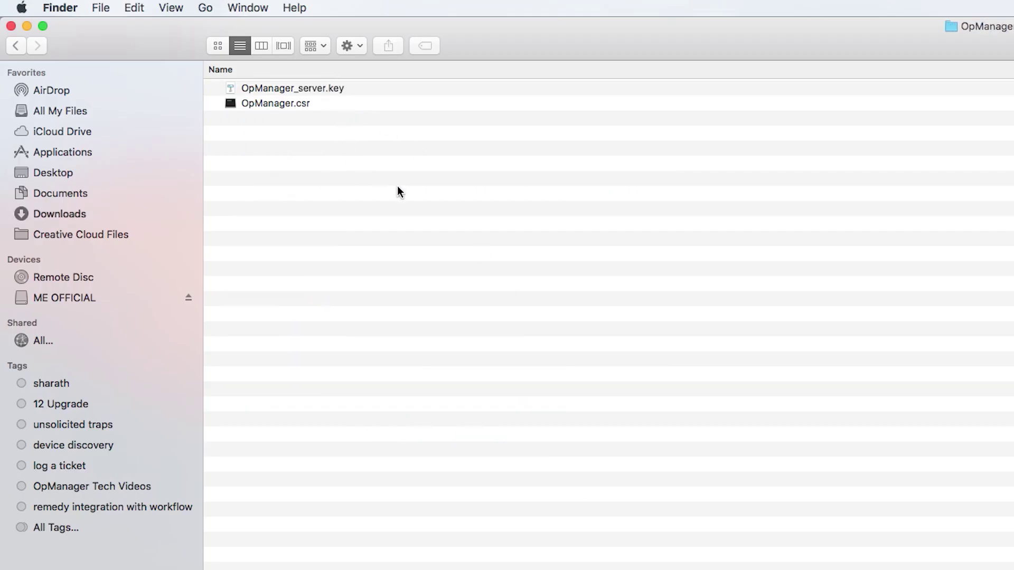
pyautogui.click(302, 103)
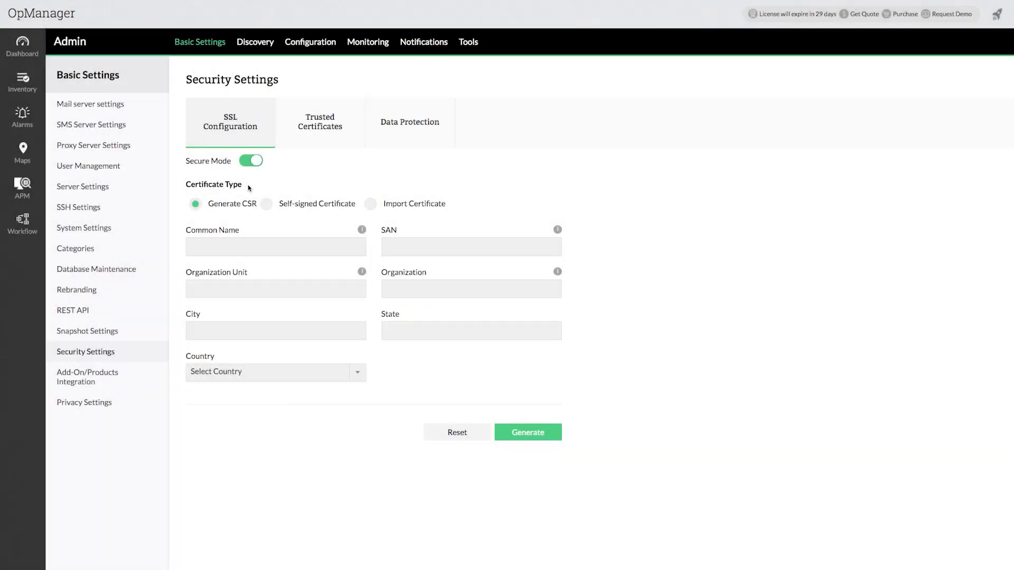
# Switch to Import Certificate and load zoho_noc_.cer as the server certificate.
pyautogui.click(371, 205)
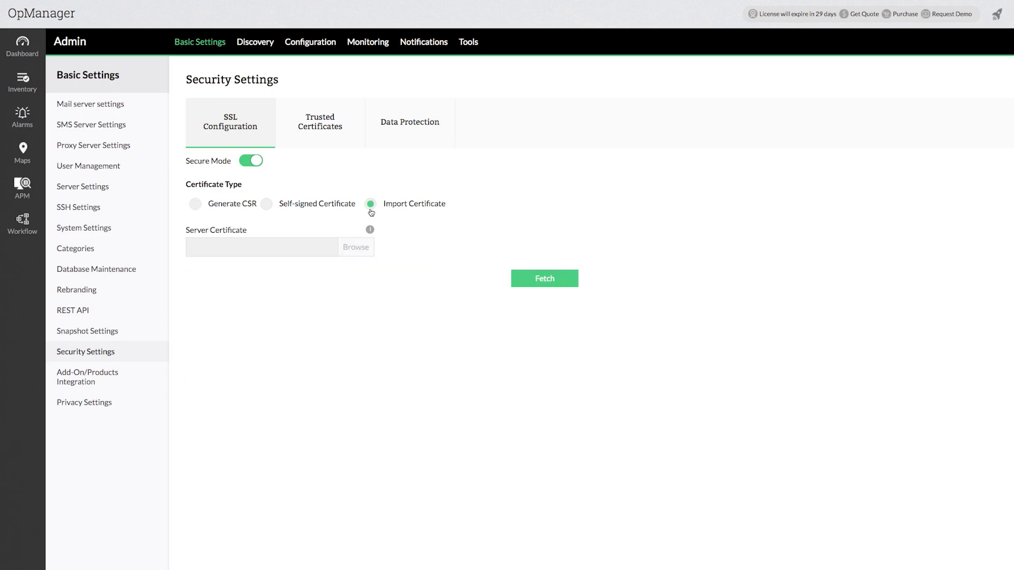
pyautogui.click(352, 253)
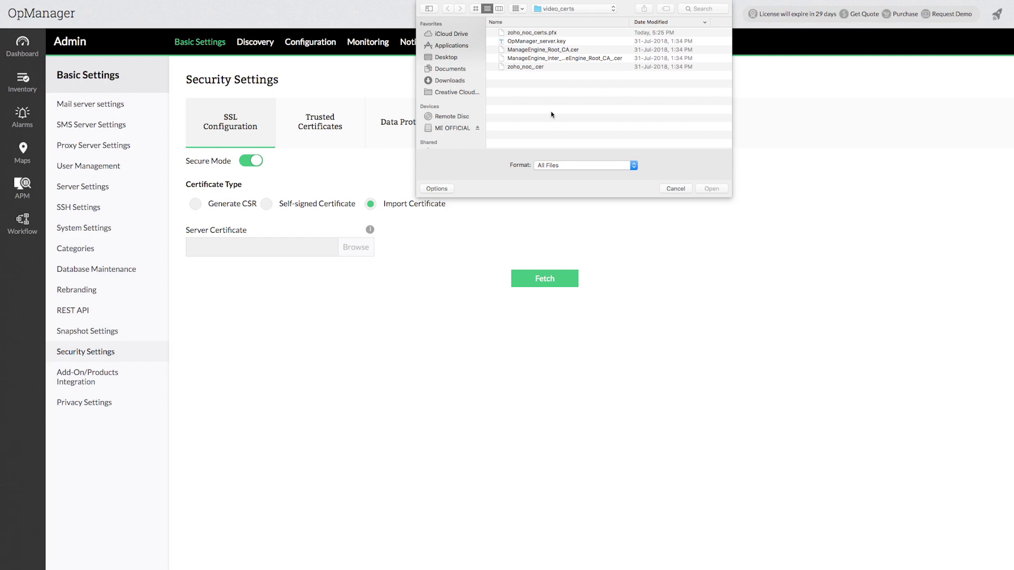
pyautogui.click(531, 68)
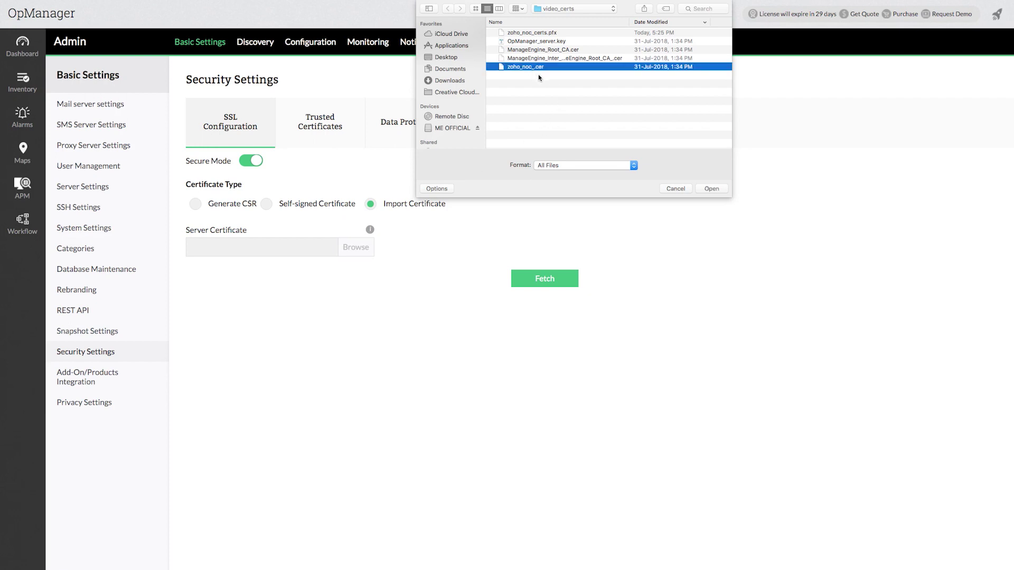
pyautogui.click(712, 189)
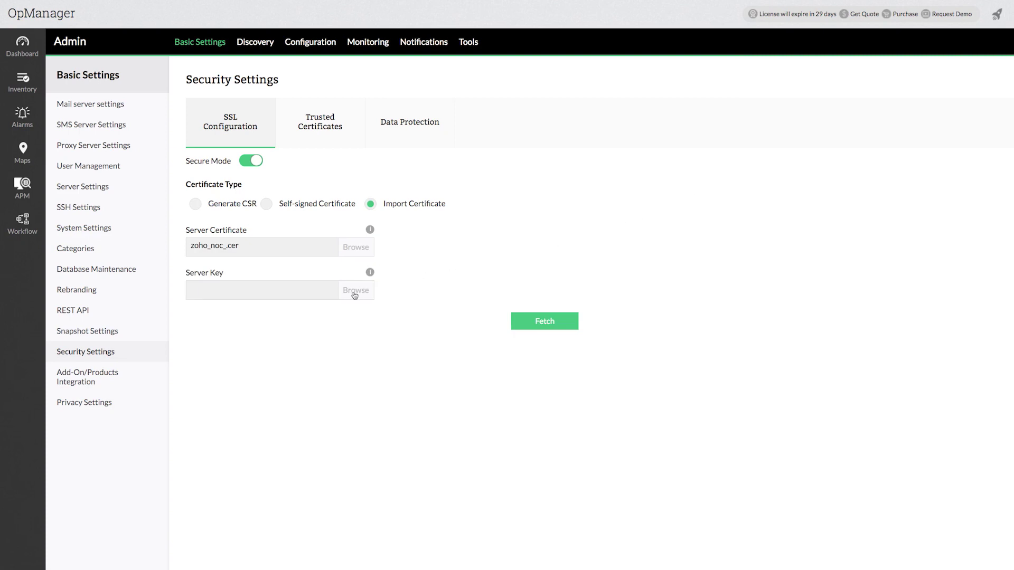
# Load OpManager_server.key as the server key.
pyautogui.click(350, 296)
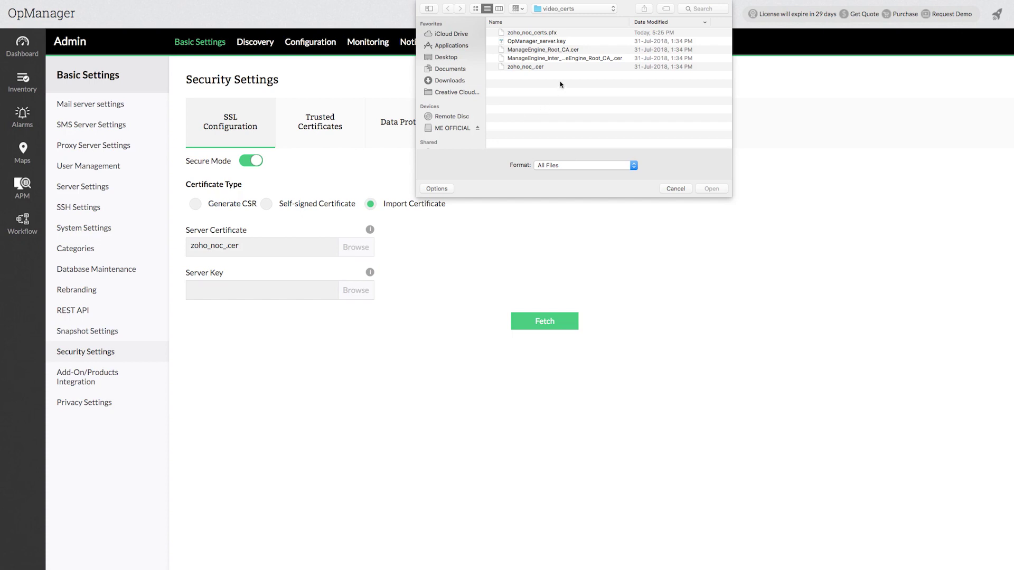
pyautogui.click(564, 42)
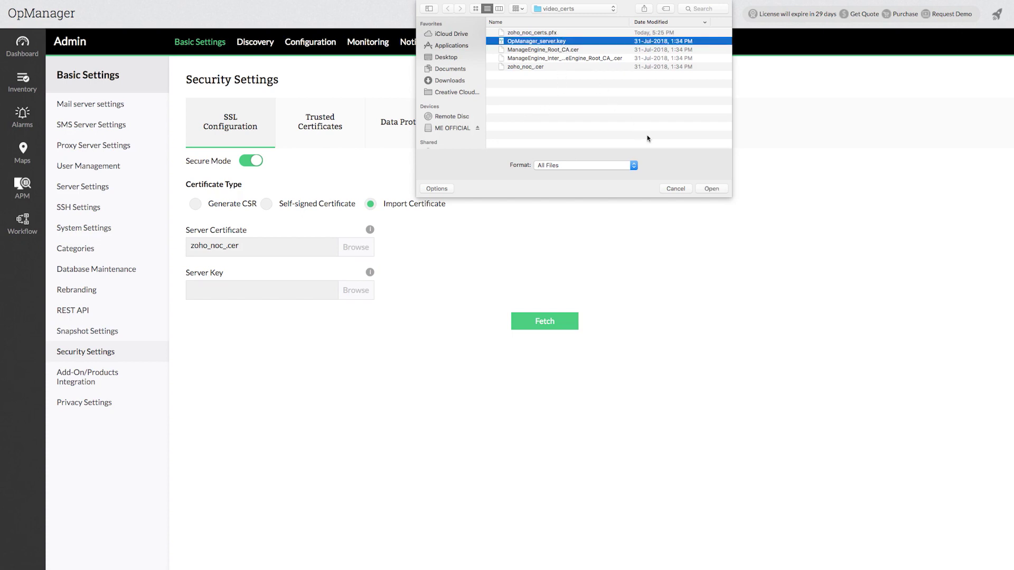
pyautogui.click(713, 188)
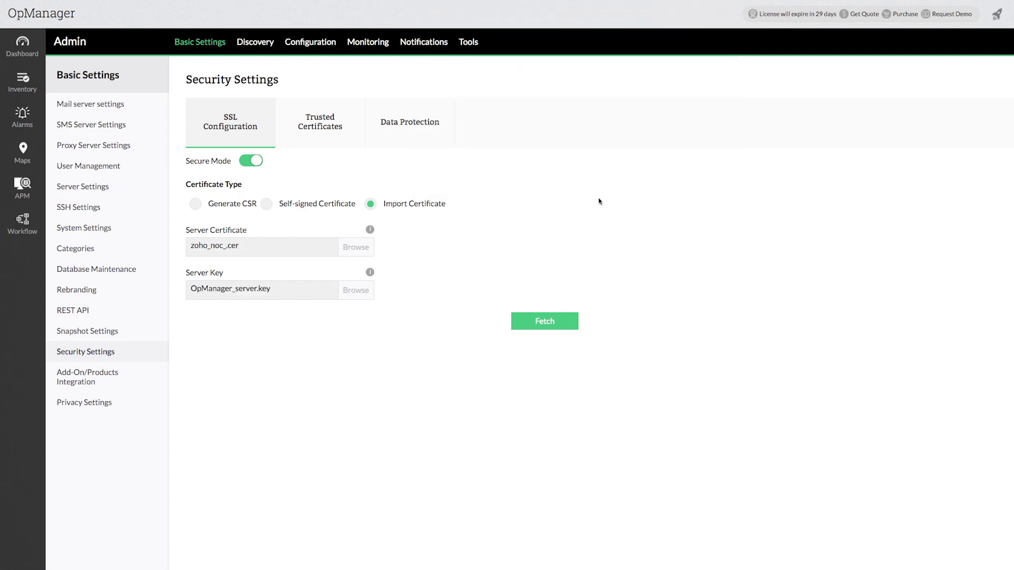
# Try fetching the chain, then attach the ManageEngine intermediate CA certificate.
pyautogui.click(572, 323)
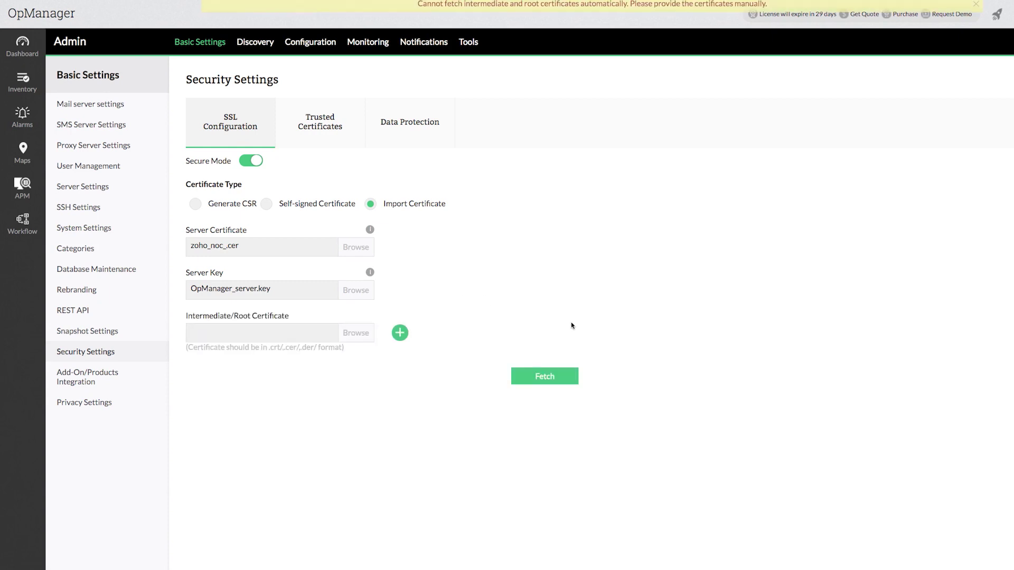
pyautogui.click(366, 338)
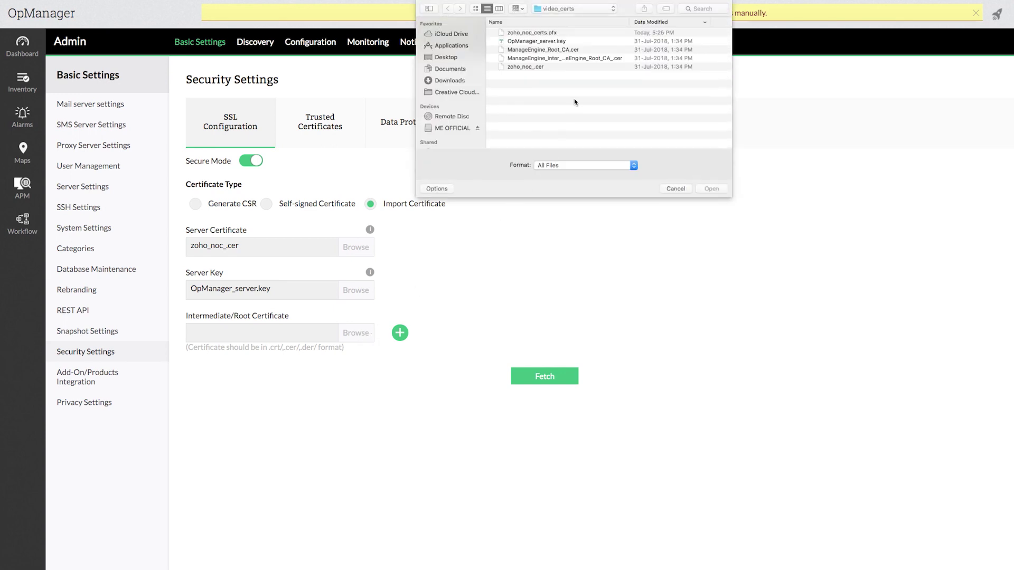
pyautogui.click(597, 59)
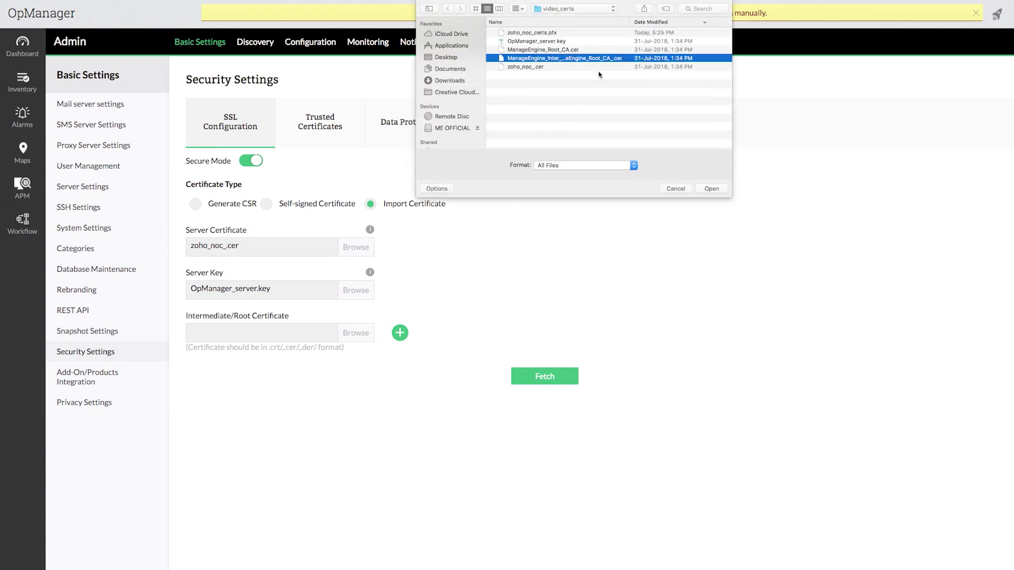
pyautogui.click(711, 188)
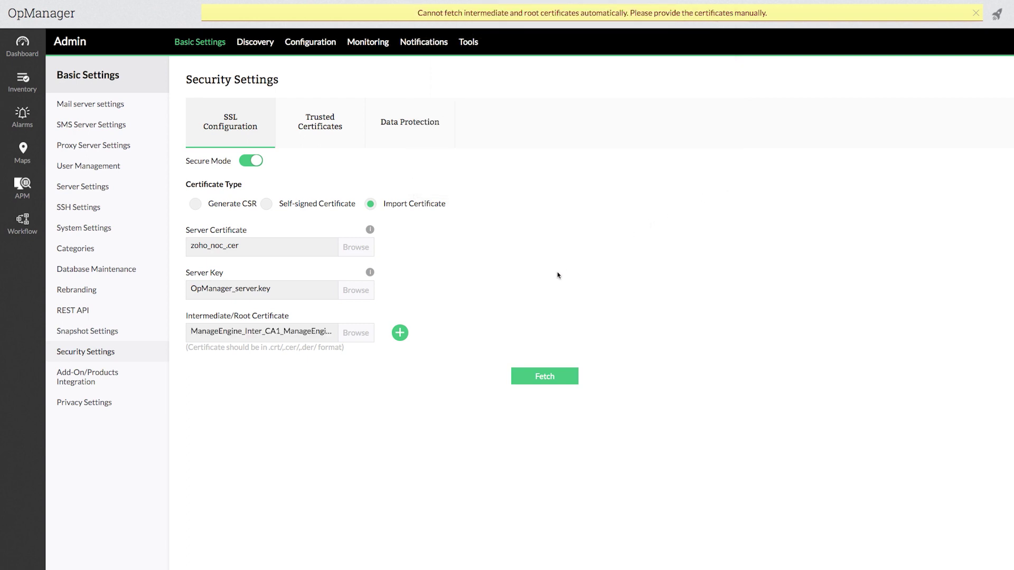
# Add ManageEngine_Root_CA.cer as a second chain certificate and fetch the certificate details.
pyautogui.click(400, 332)
pyautogui.click(343, 391)
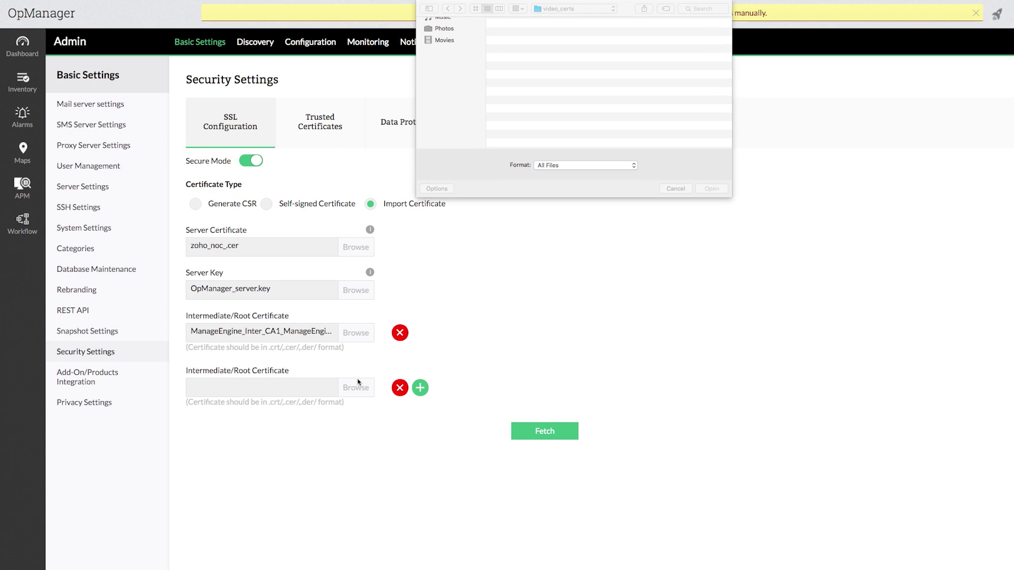
pyautogui.click(567, 50)
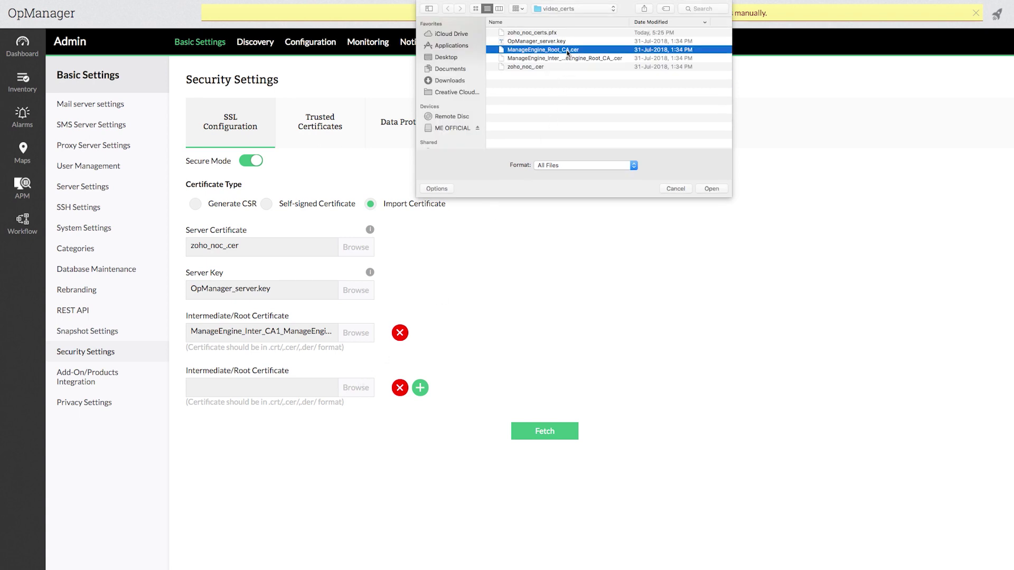
pyautogui.click(723, 192)
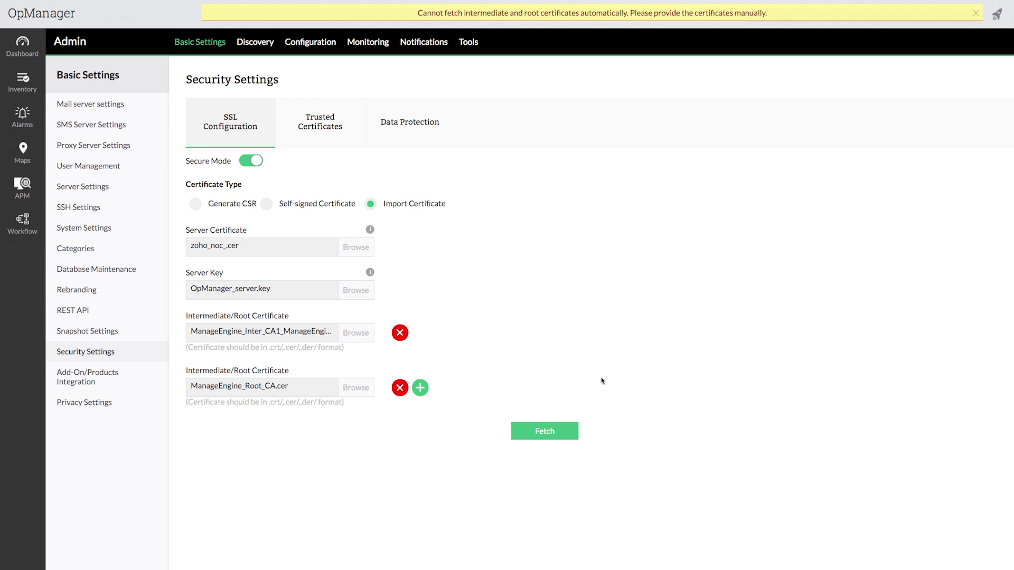
pyautogui.click(571, 438)
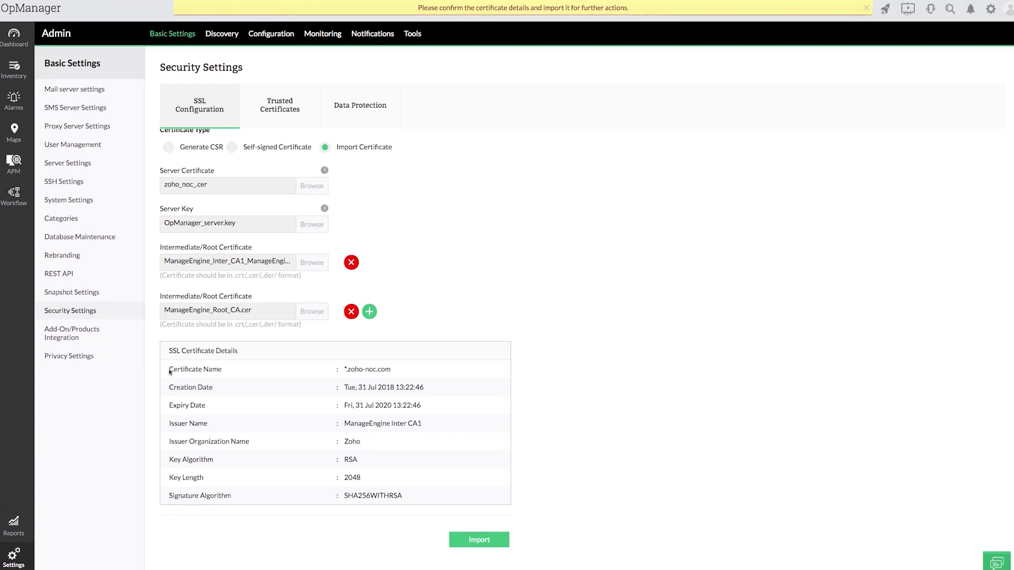
# Review the *.zoho-noc.com certificate details, import it, and confirm replacing the existing certificate.
pyautogui.moveTo(169, 372); pyautogui.dragTo(419, 495)
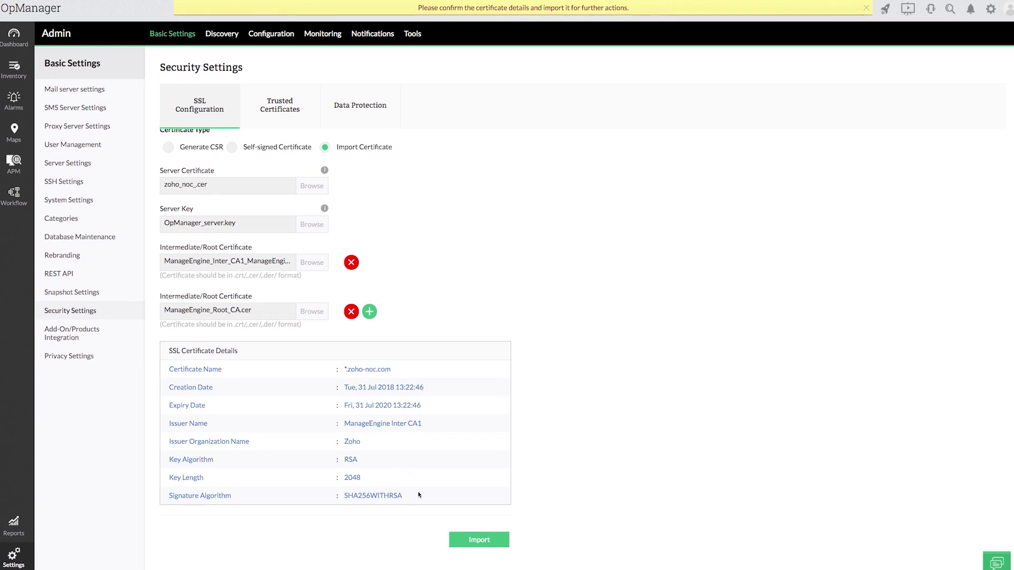
pyautogui.click(502, 540)
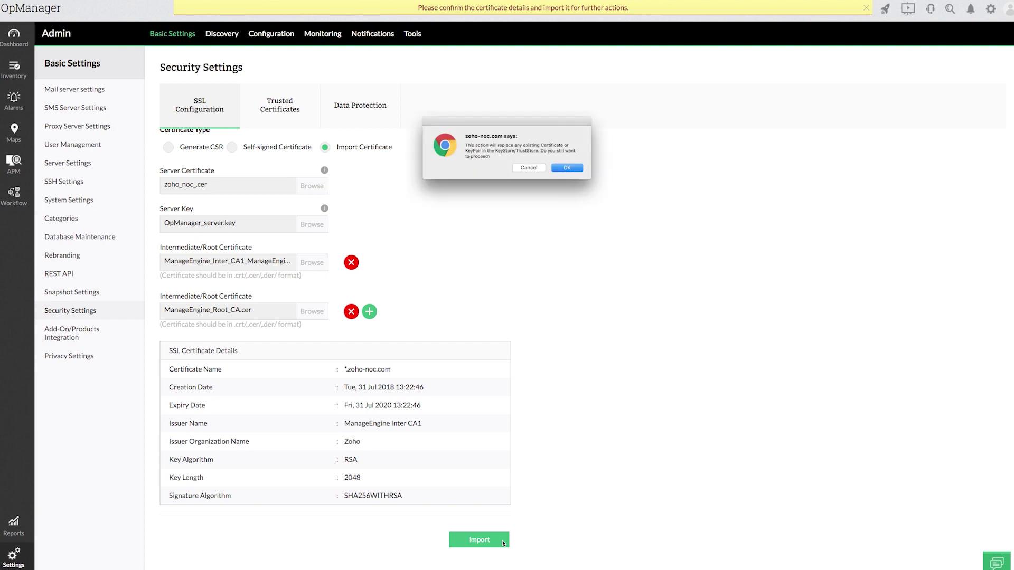
pyautogui.click(576, 168)
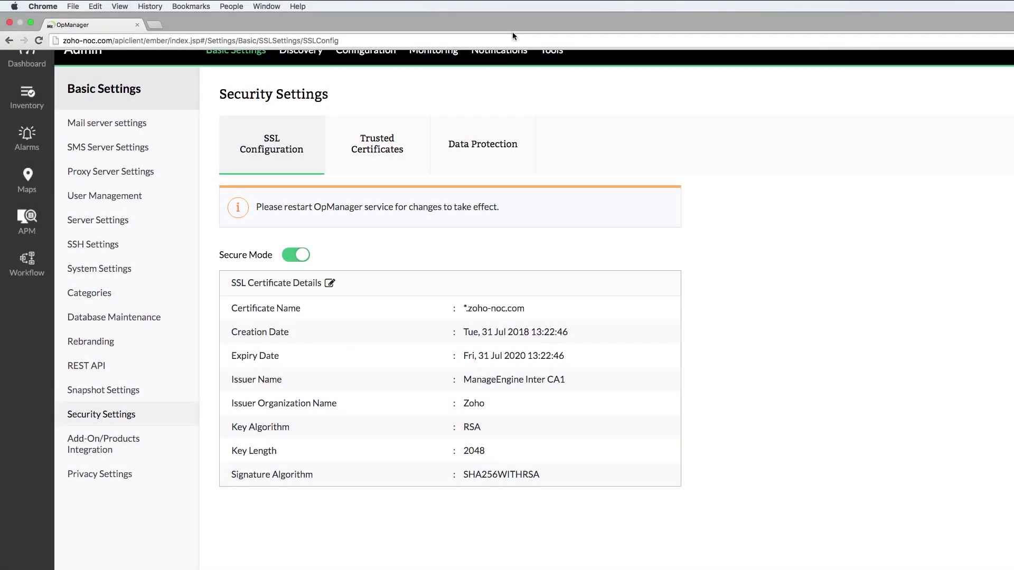
# Reload the console over https and log in.
pyautogui.click(512, 38)
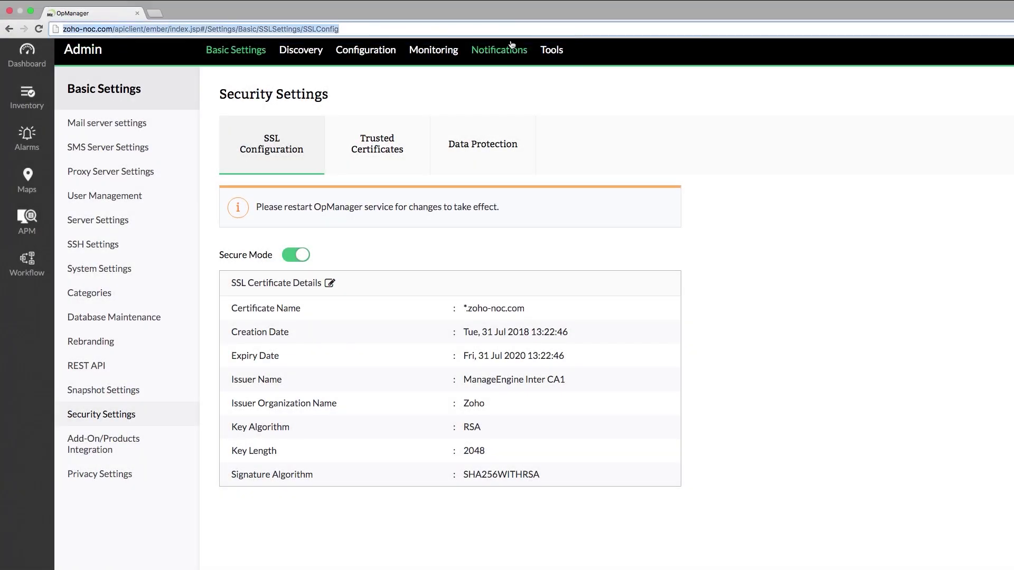
pyautogui.write('https')
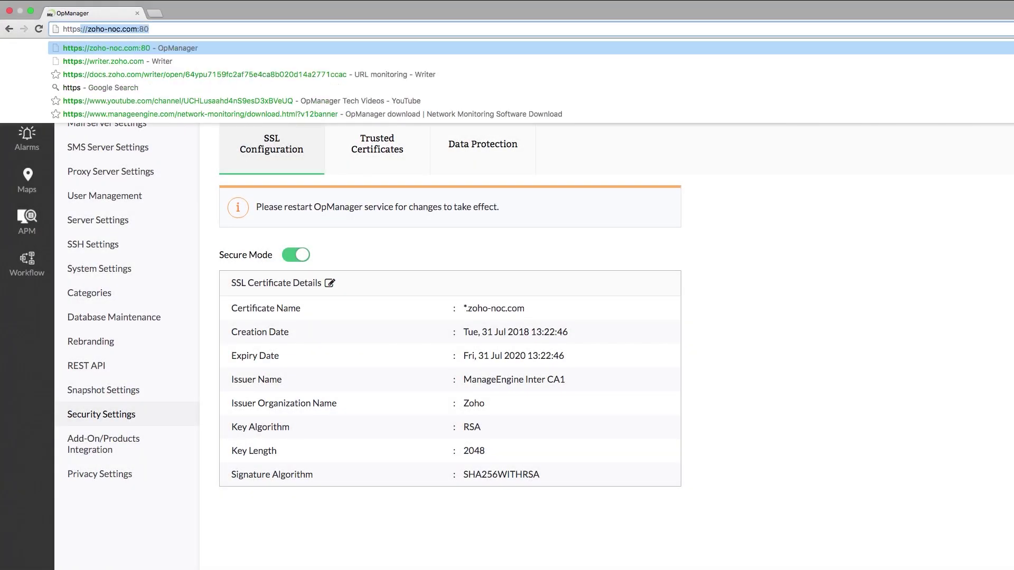
pyautogui.press('Return')
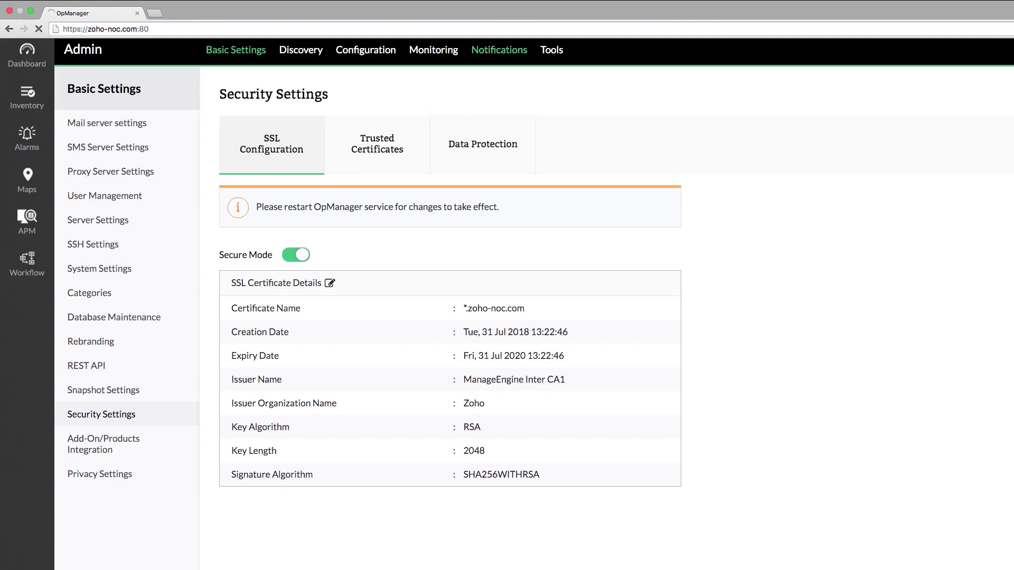
pyautogui.click(703, 477)
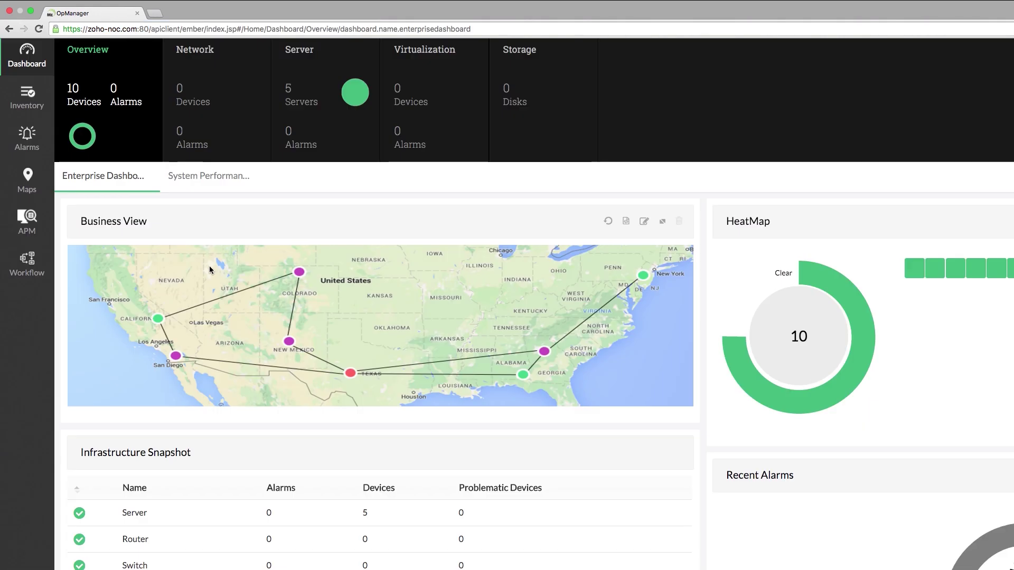
# Inspect the certificate chain: *.zoho-noc.com issued by ManageEngine Inter CA1, shown as valid.
pyautogui.click(56, 29)
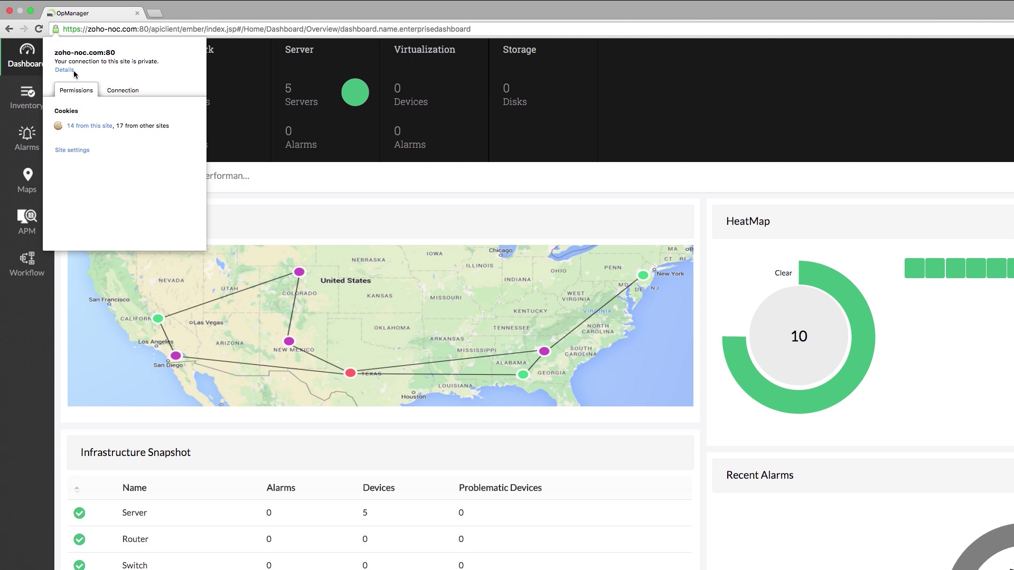
pyautogui.click(128, 92)
pyautogui.moveTo(78, 112); pyautogui.dragTo(144, 133)
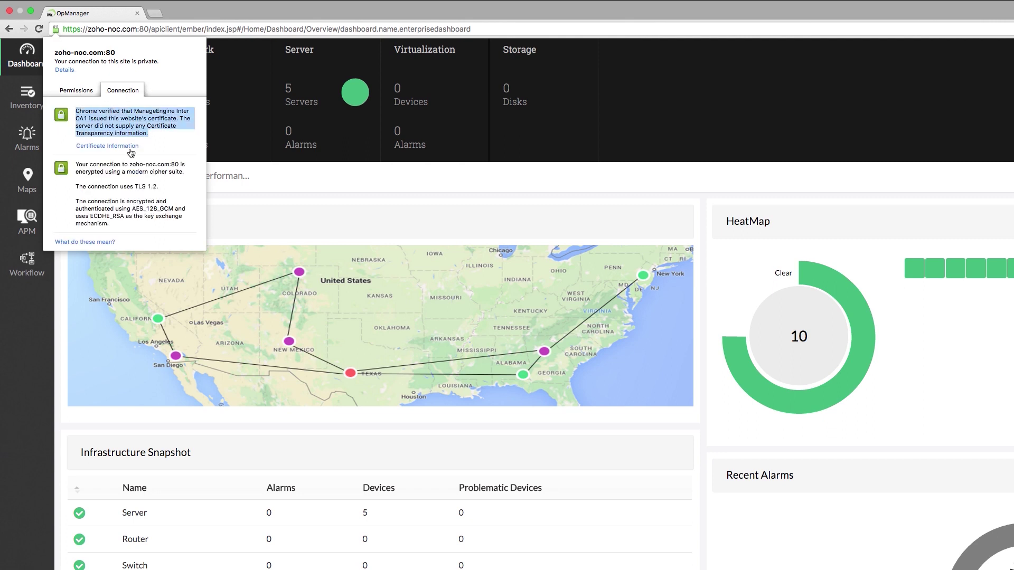
pyautogui.click(107, 146)
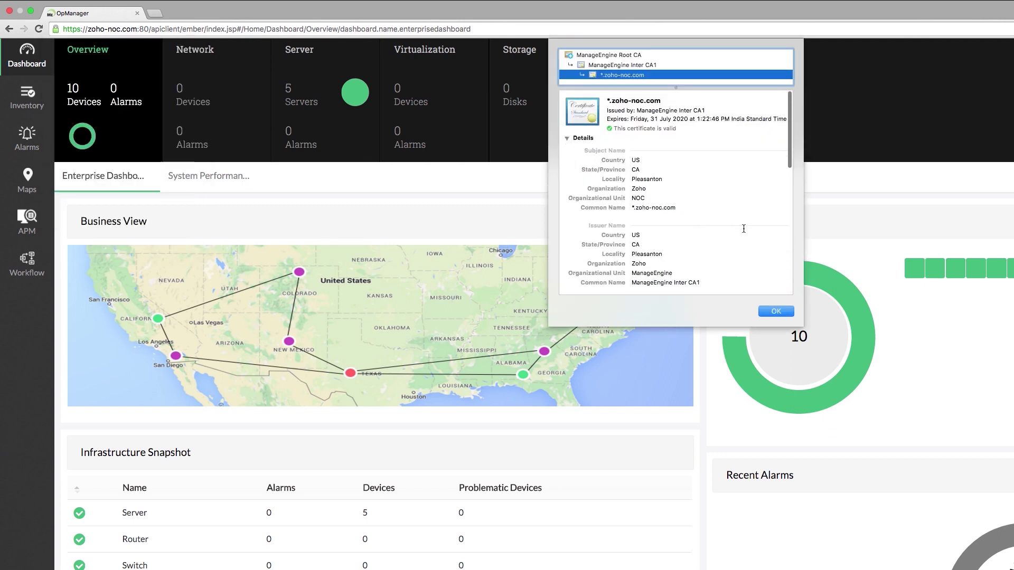